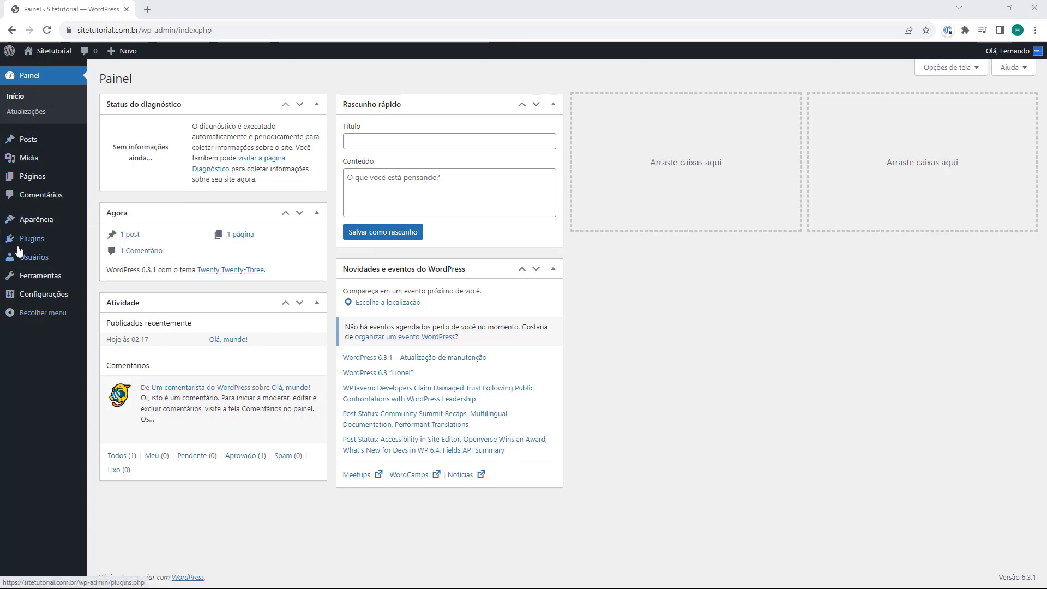
# - Open the page for adding new plugins and browse the featured plugins
pyautogui.moveTo(21, 244)
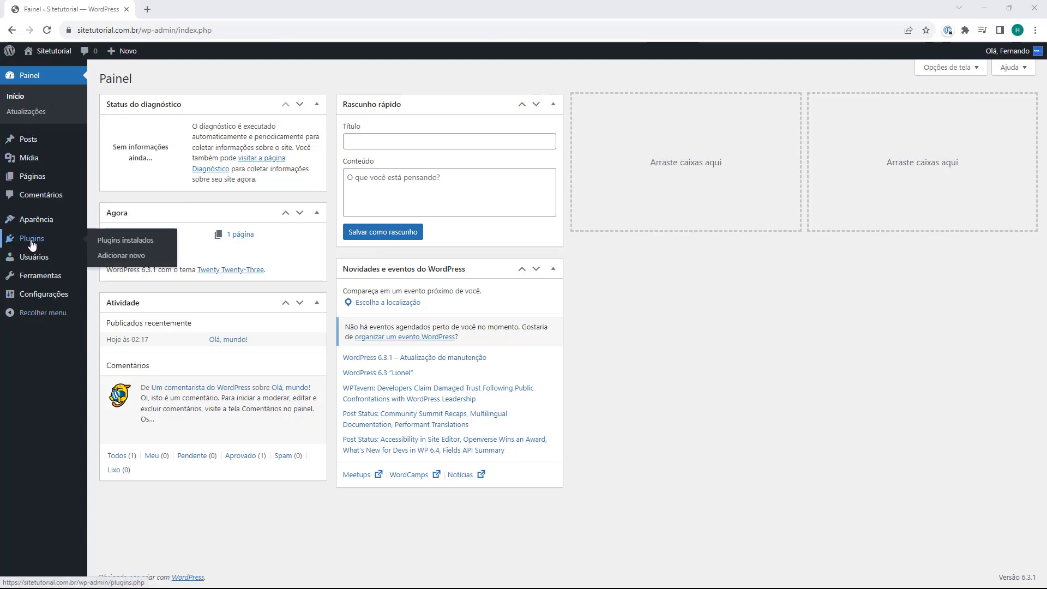
pyautogui.click(32, 240)
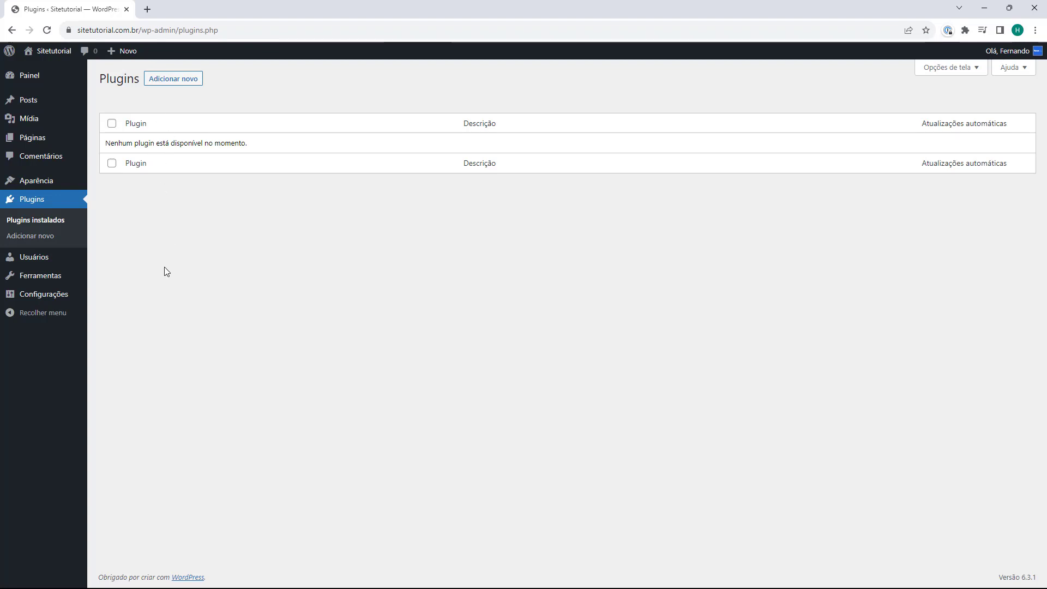
pyautogui.click(172, 80)
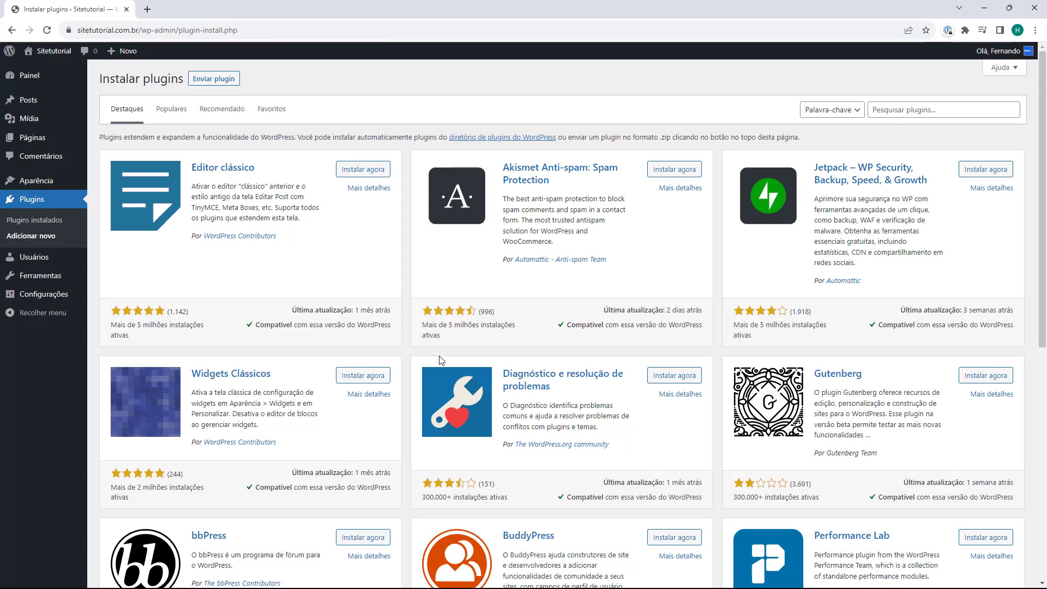
pyautogui.scroll(-4, 287, 455)
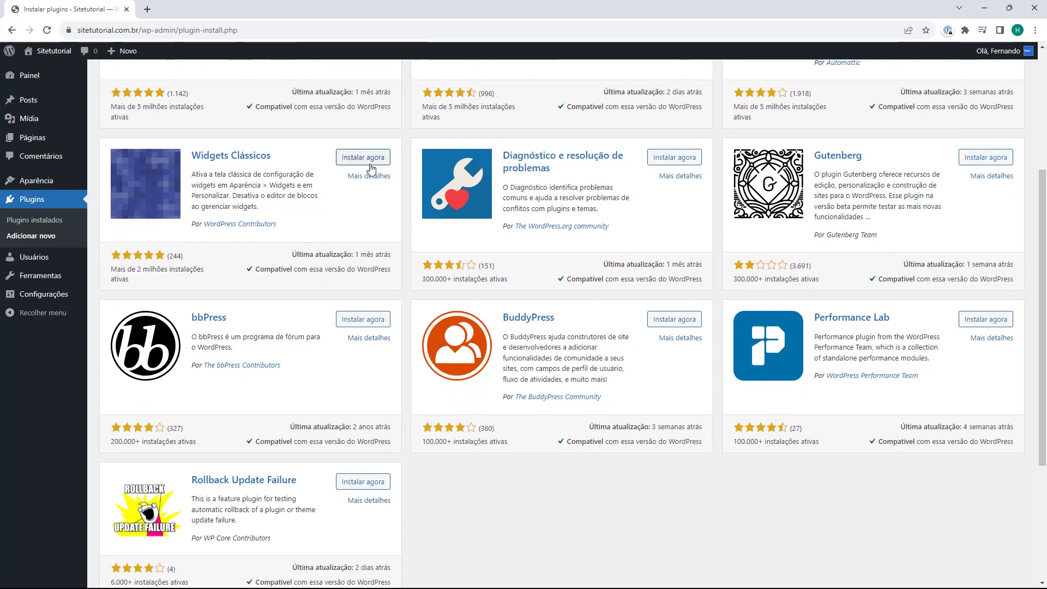
pyautogui.scroll(-1, 371, 169)
pyautogui.scroll(5, 308, 387)
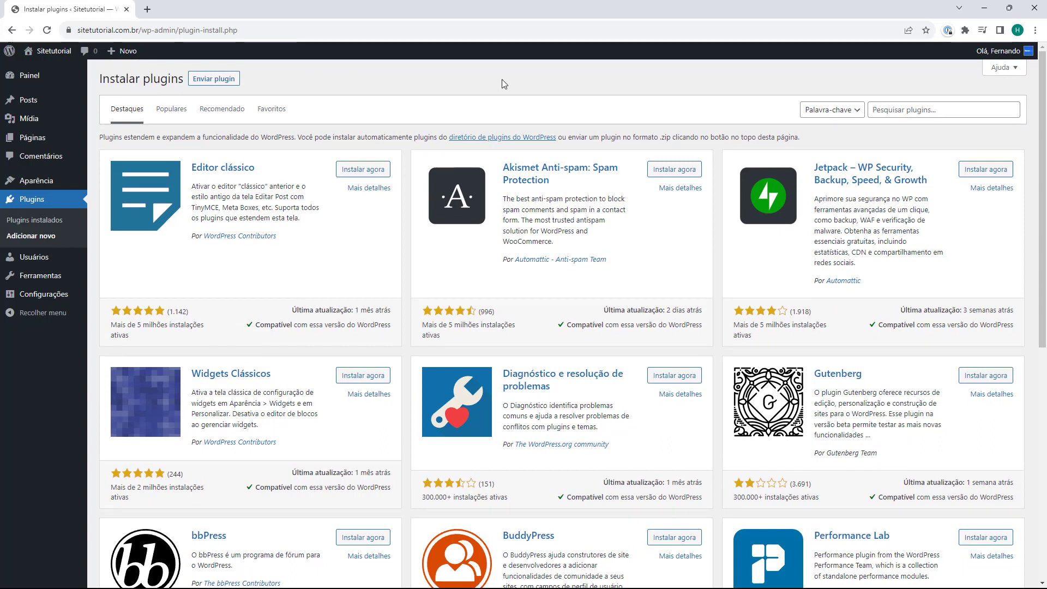
# - Search the plugin directory for "woocommerce", and install and activate the WooCommerce plugin
pyautogui.click(896, 112)
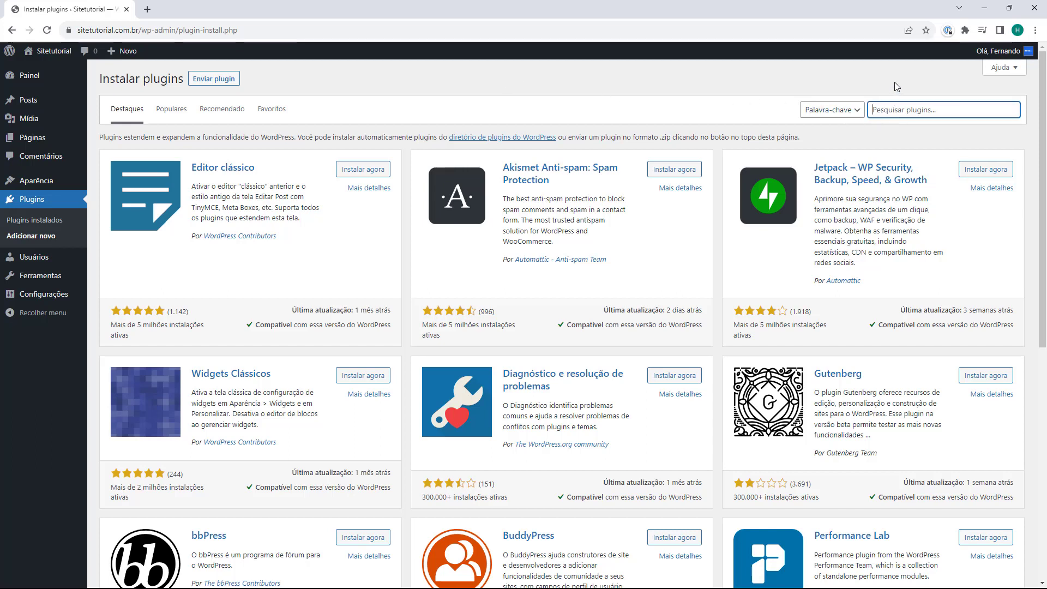
pyautogui.write('woocommerce')
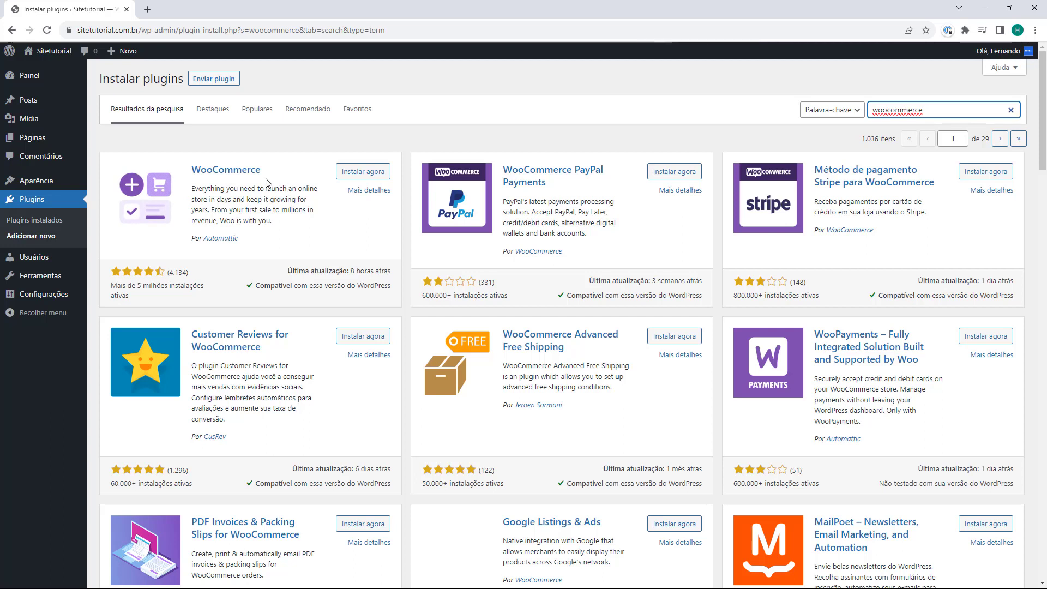
pyautogui.click(363, 175)
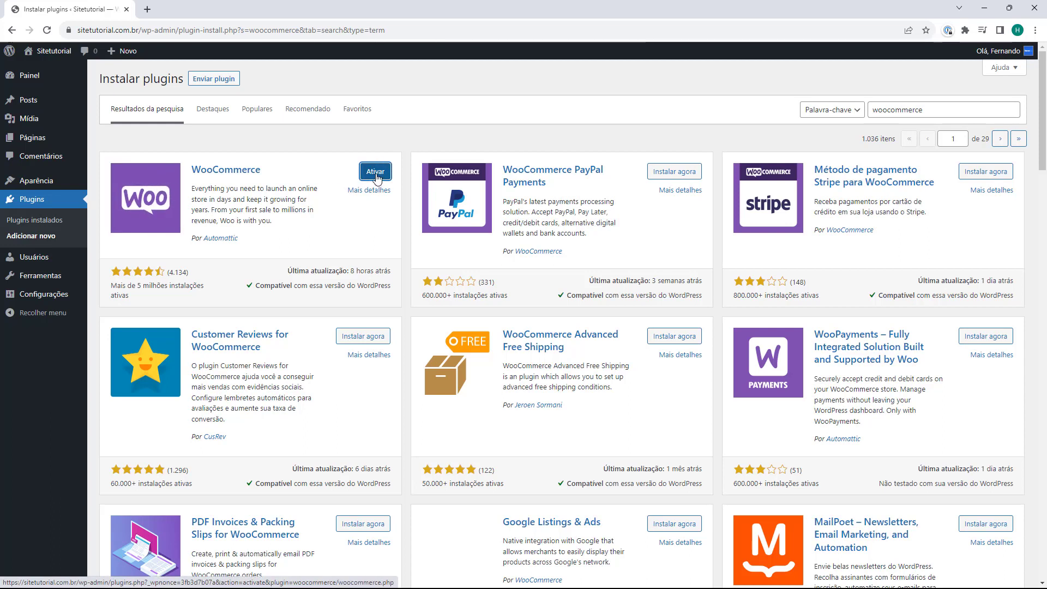
pyautogui.click(376, 172)
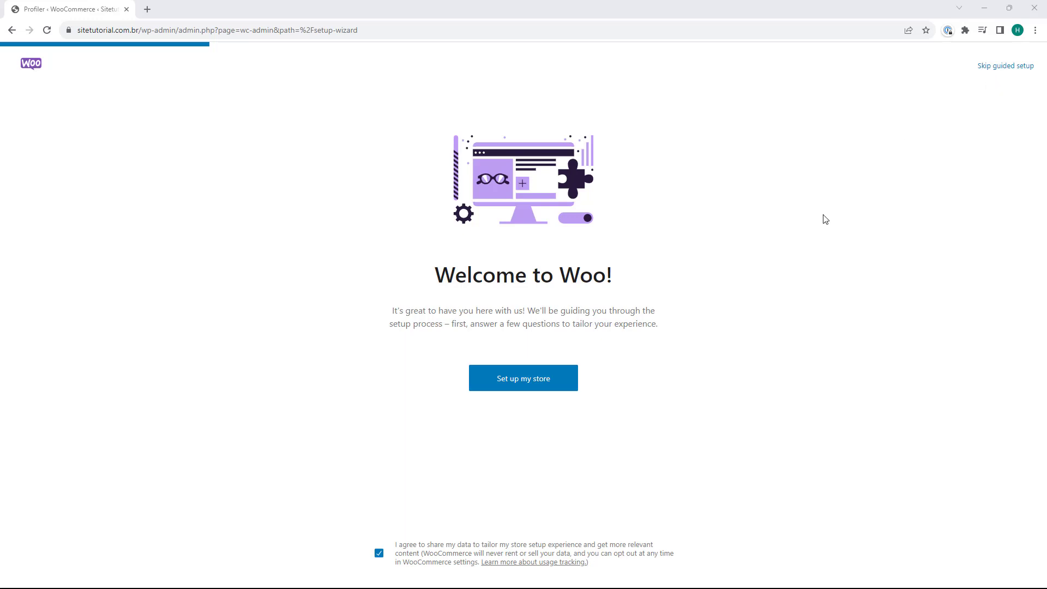
# - Start the store setup as "Estou apenas começando meus negócios" and set the store's industry to "Eletrônicos e computadores"
pyautogui.click(525, 387)
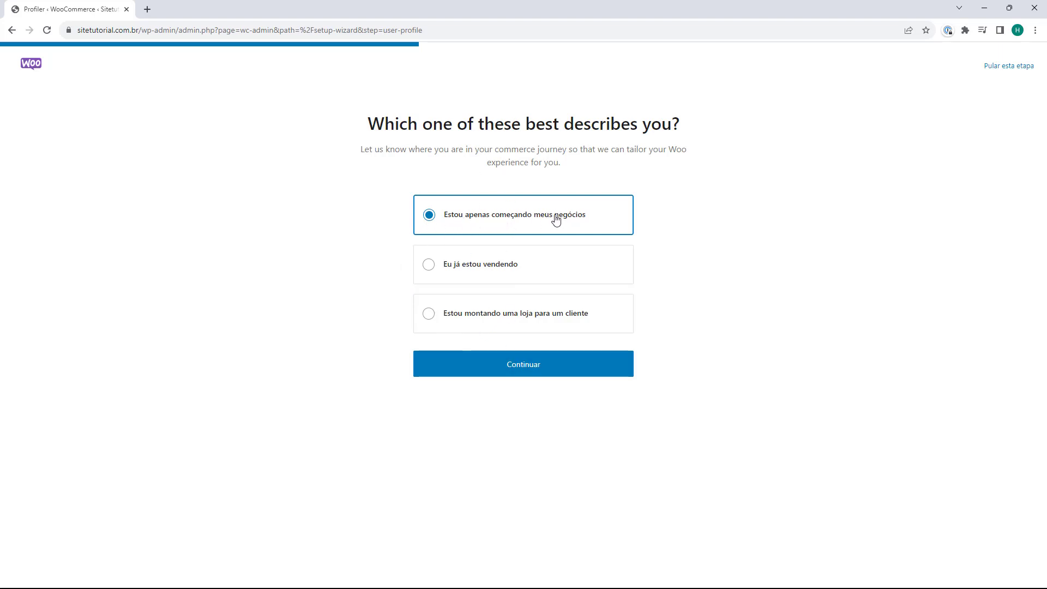
pyautogui.click(513, 371)
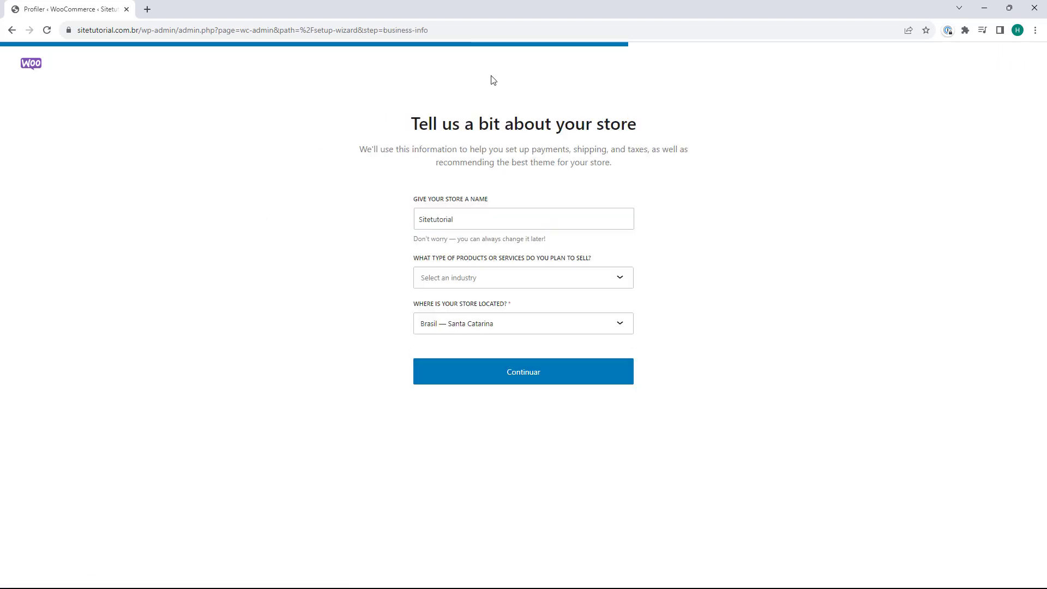
pyautogui.click(435, 225)
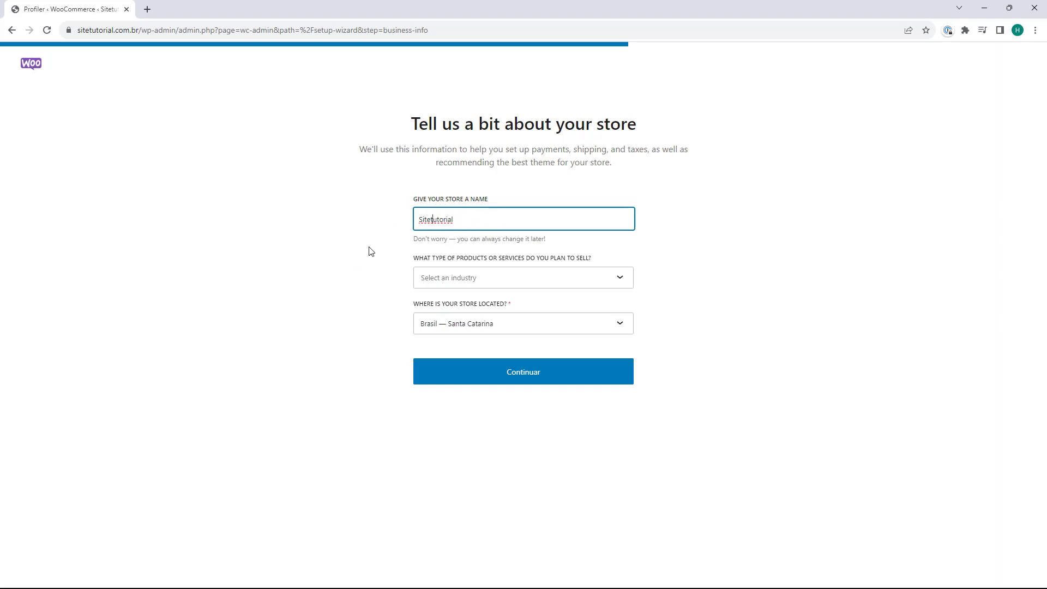
pyautogui.click(490, 284)
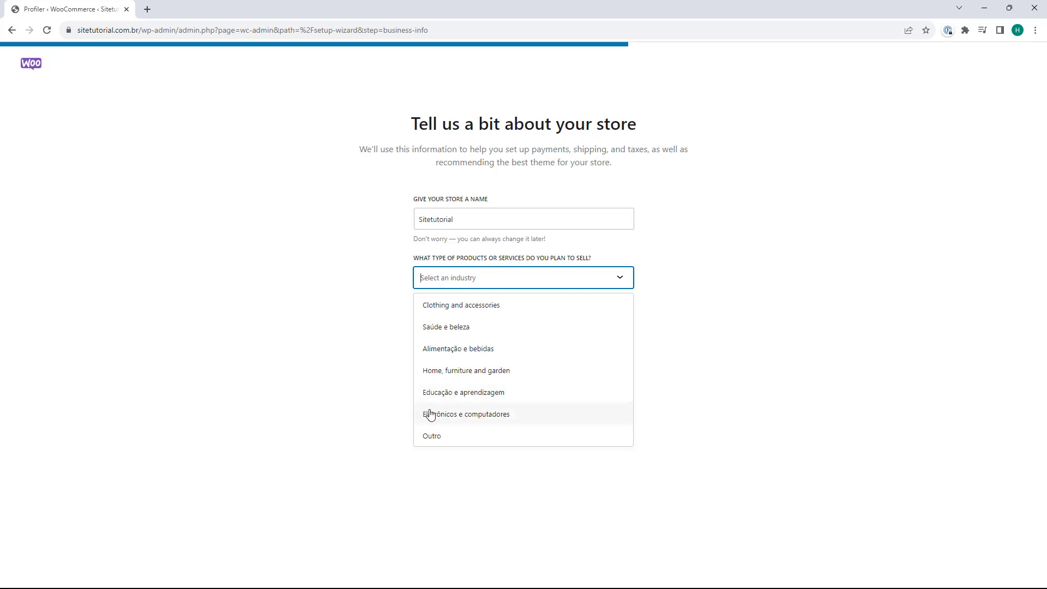
pyautogui.click(452, 435)
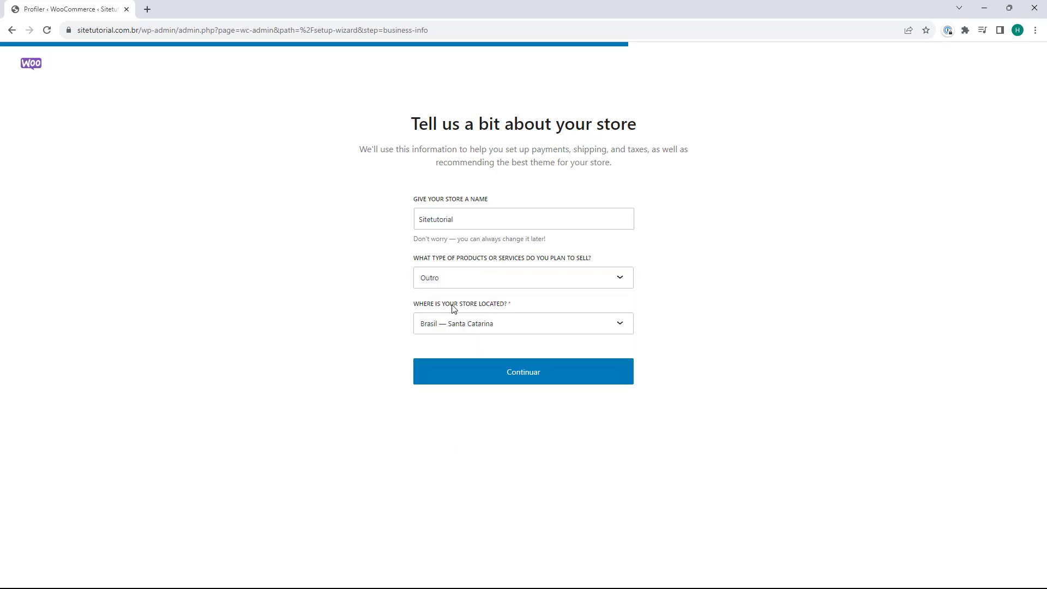
pyautogui.click(462, 283)
pyautogui.click(455, 416)
# - Check the store location options and submit the store details with the location "Brasil — Santa Catarina"
pyautogui.click(485, 325)
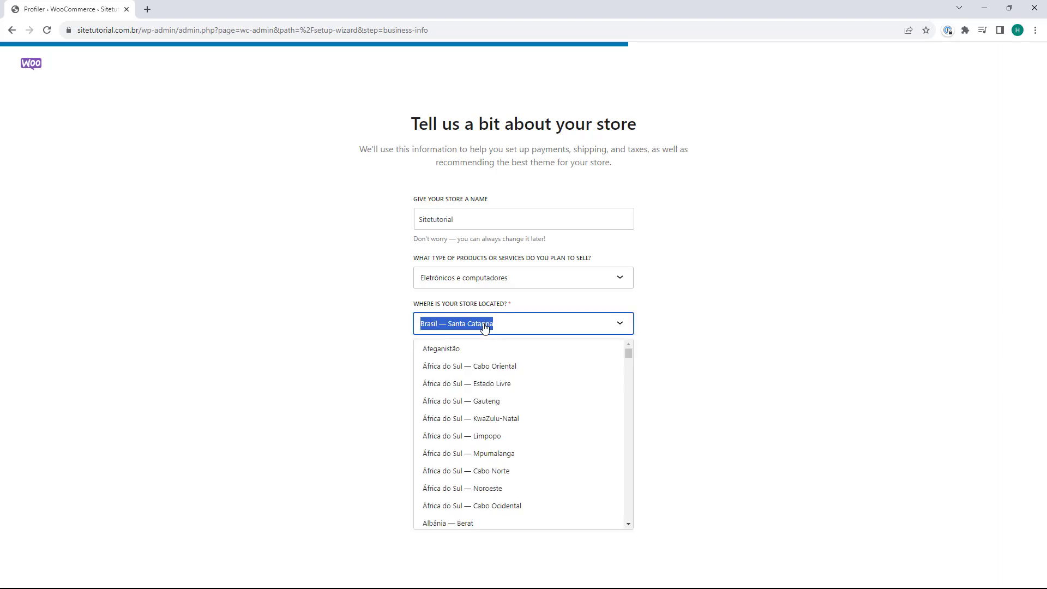
pyautogui.scroll(-1, 515, 377)
pyautogui.scroll(-20, 514, 381)
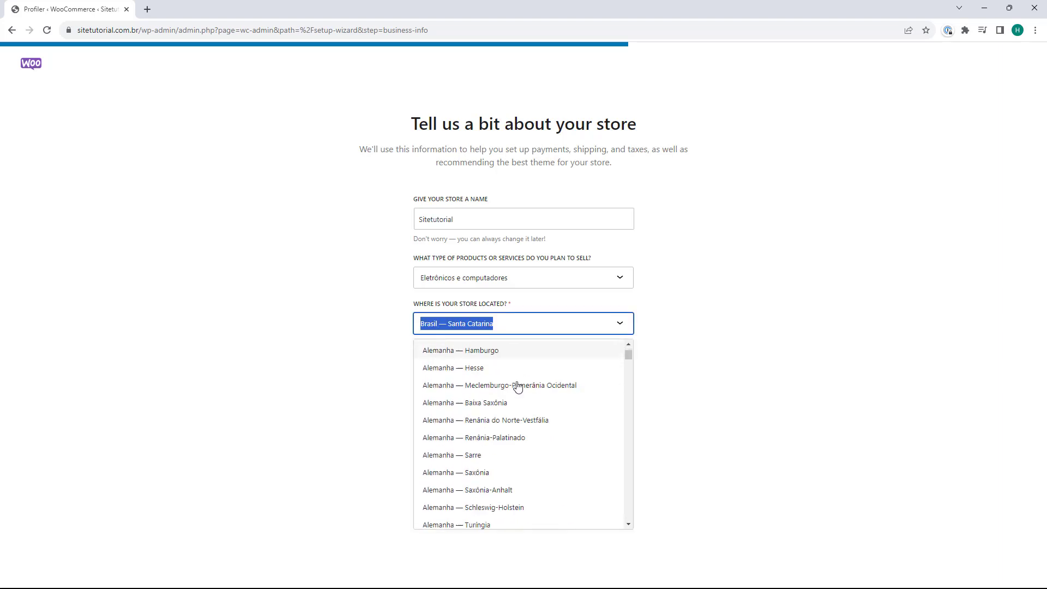
pyautogui.click(358, 325)
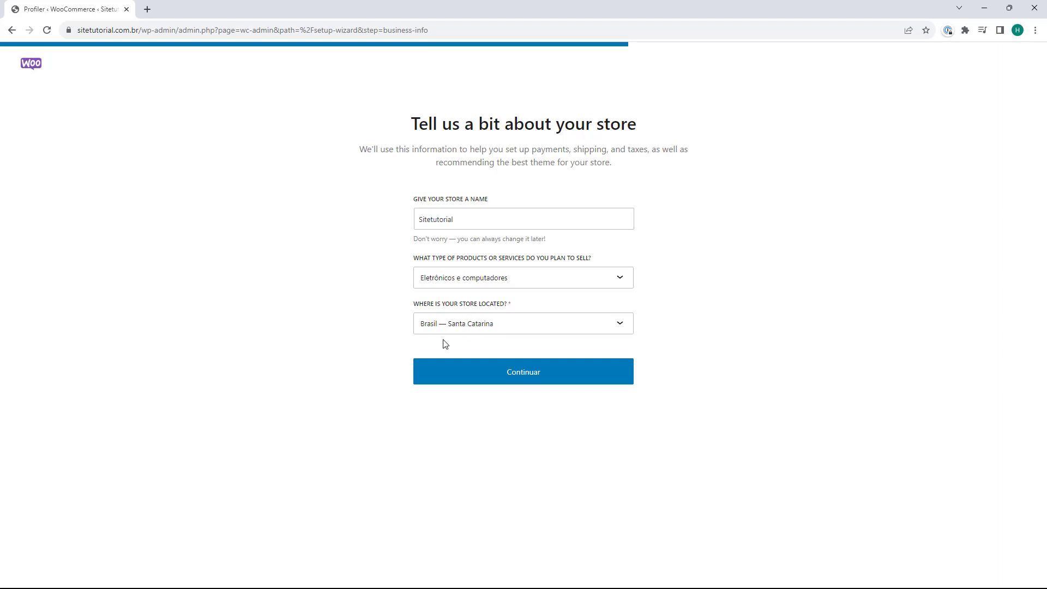
pyautogui.click(517, 381)
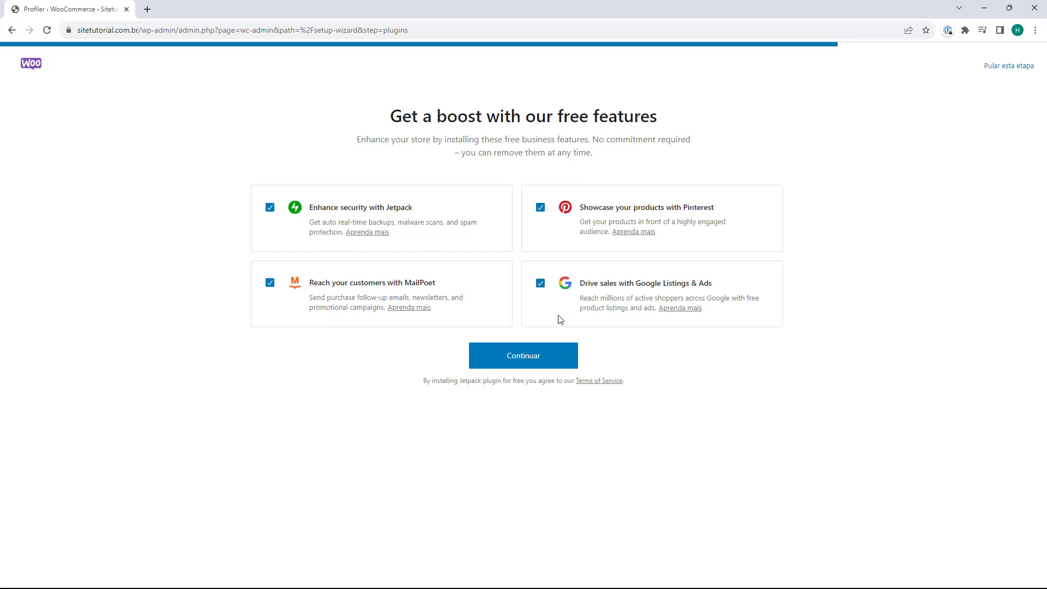
# - Deselect the MailPoet, Jetpack, Pinterest and Google Listings & Ads features and finish the setup wizard
pyautogui.click(269, 282)
pyautogui.click(269, 207)
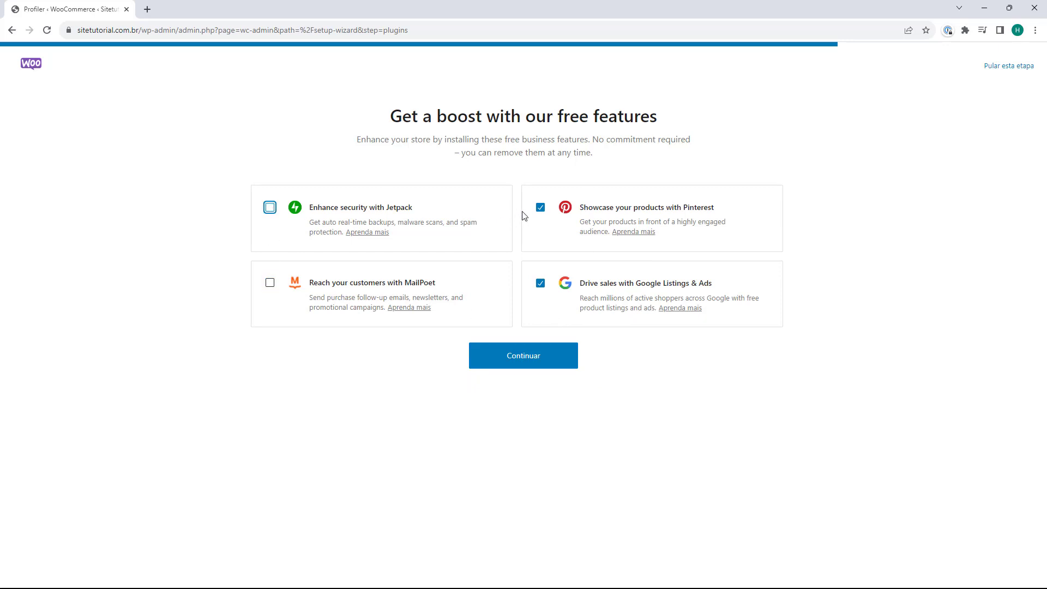
pyautogui.click(540, 208)
pyautogui.click(540, 284)
pyautogui.click(521, 360)
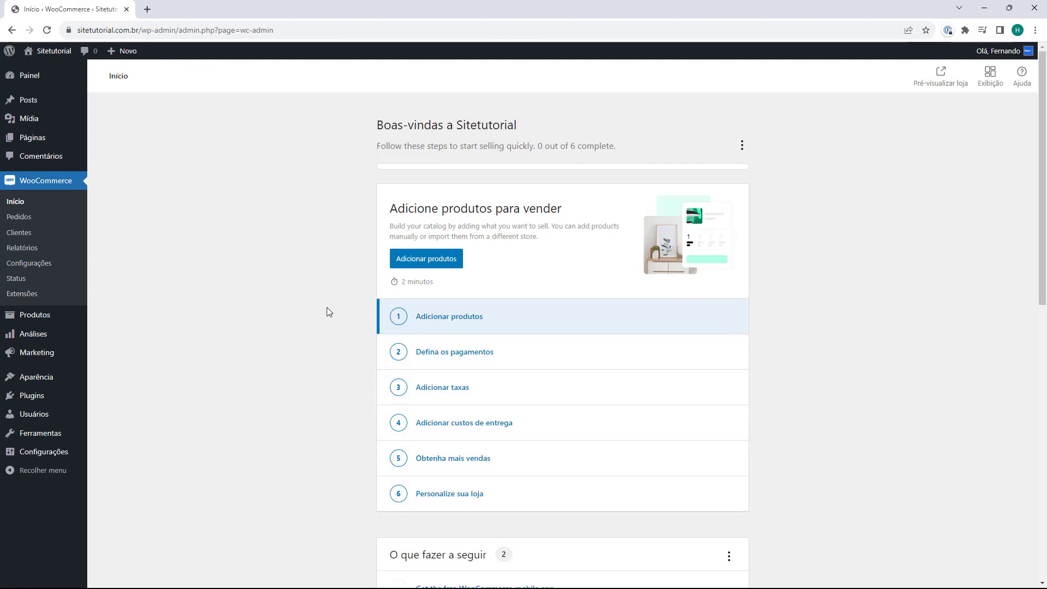
# - Look over the WooCommerce home page, and open the new product form without its guided tour
pyautogui.scroll(-6, 329, 312)
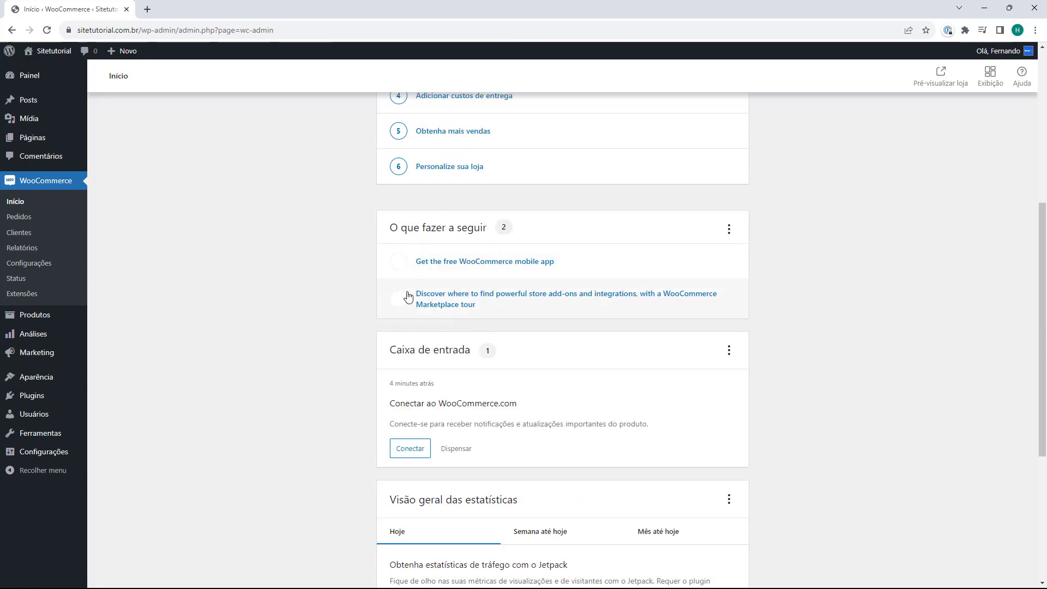
pyautogui.scroll(-3, 306, 280)
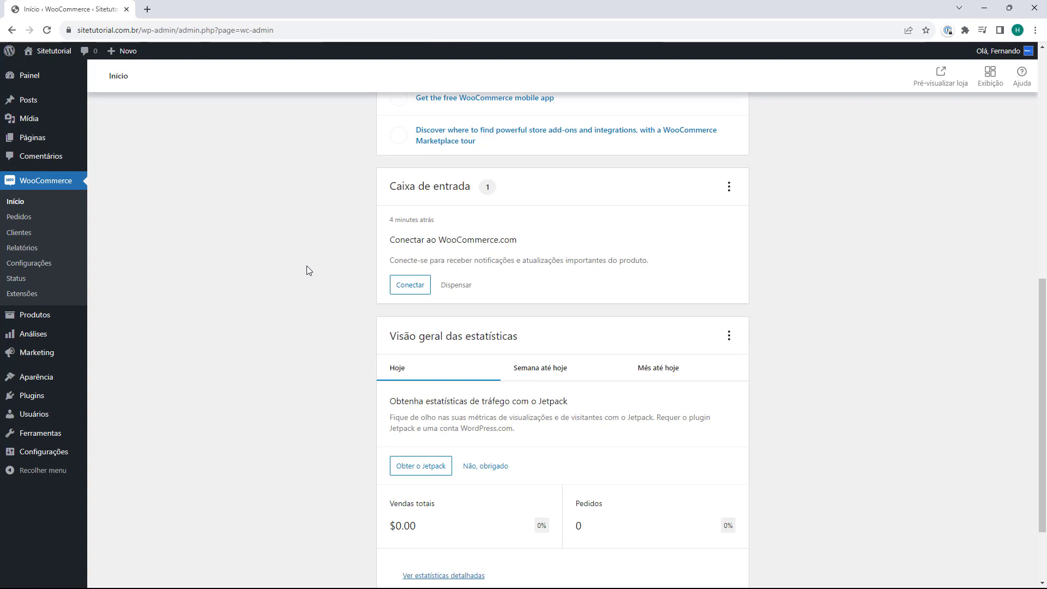
pyautogui.scroll(-2, 347, 188)
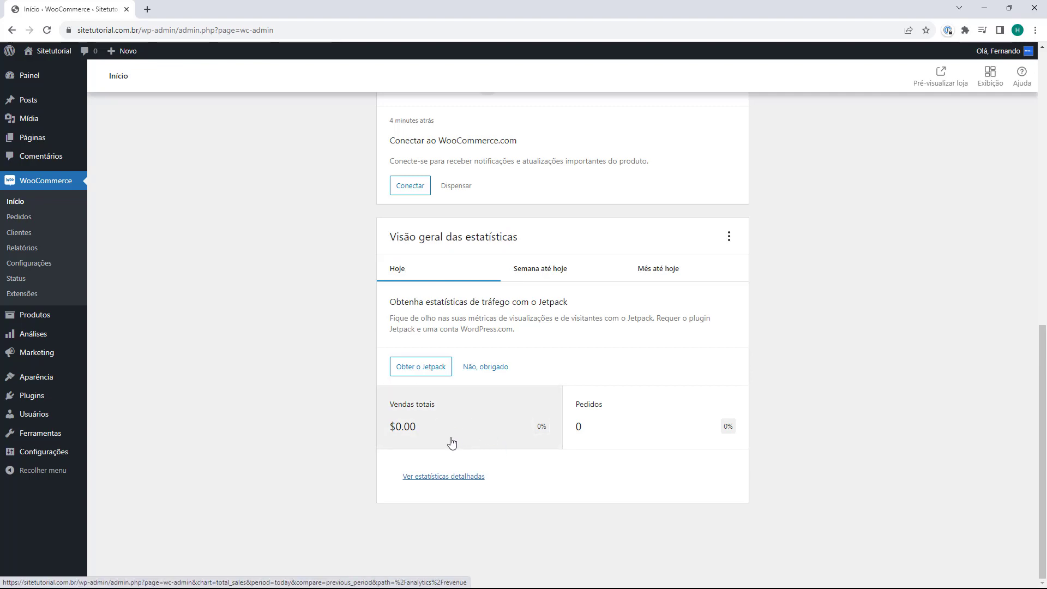
pyautogui.scroll(10, 319, 427)
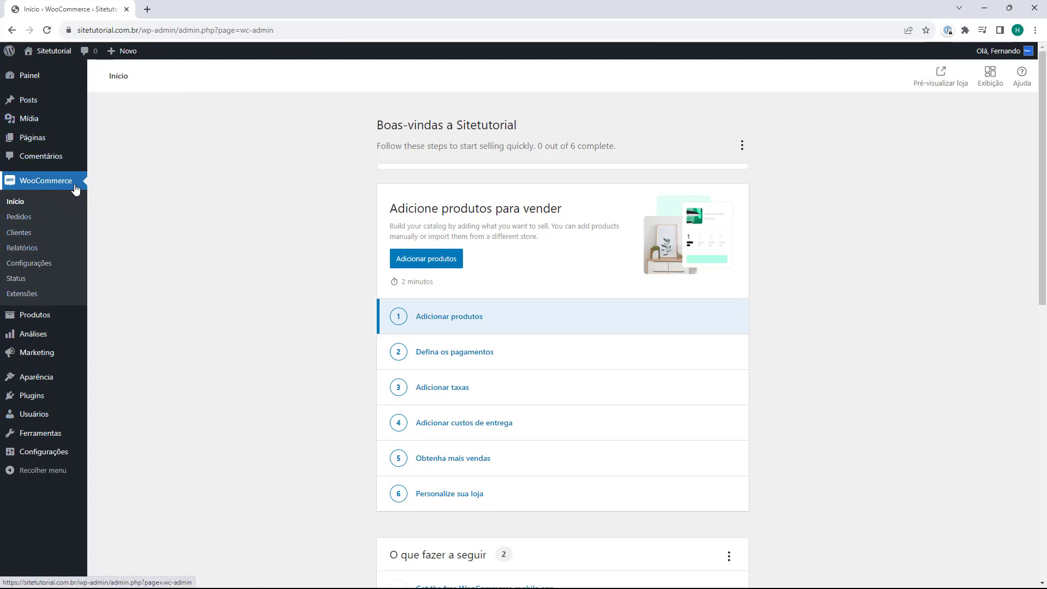
pyautogui.moveTo(14, 319)
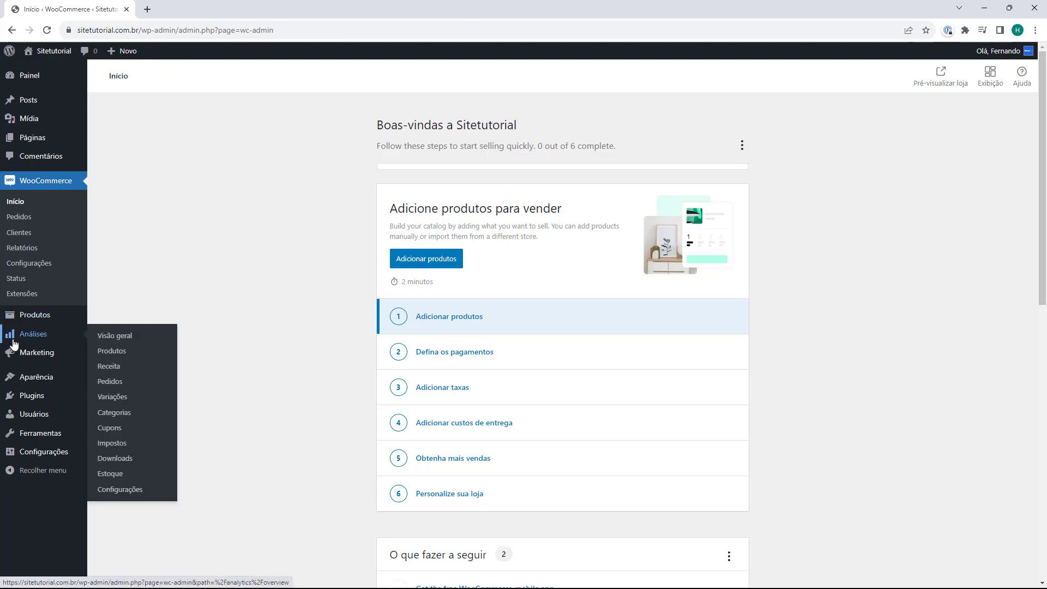
pyautogui.moveTo(49, 353)
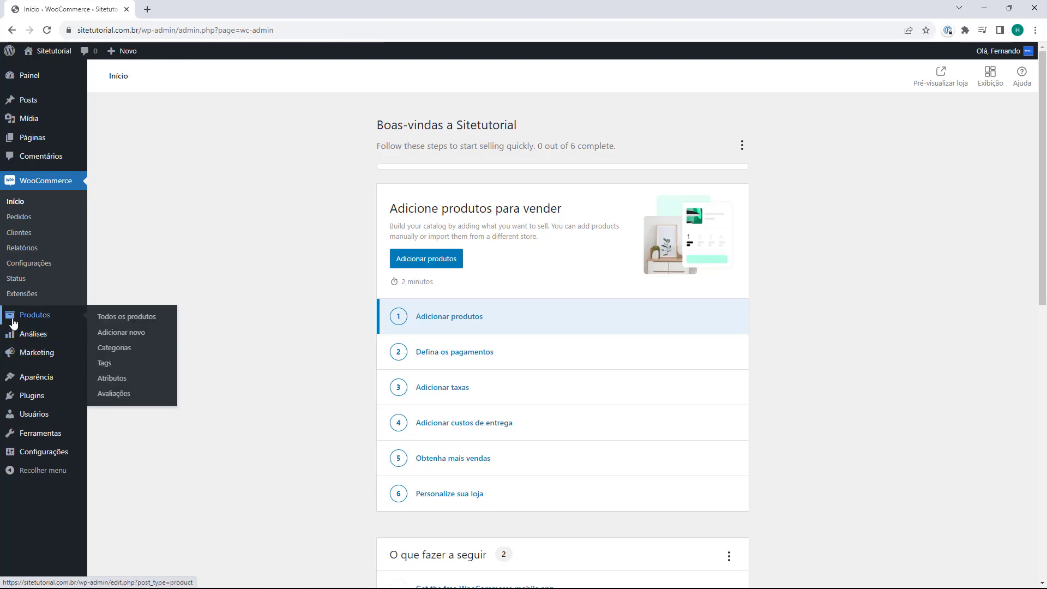
pyautogui.click(34, 324)
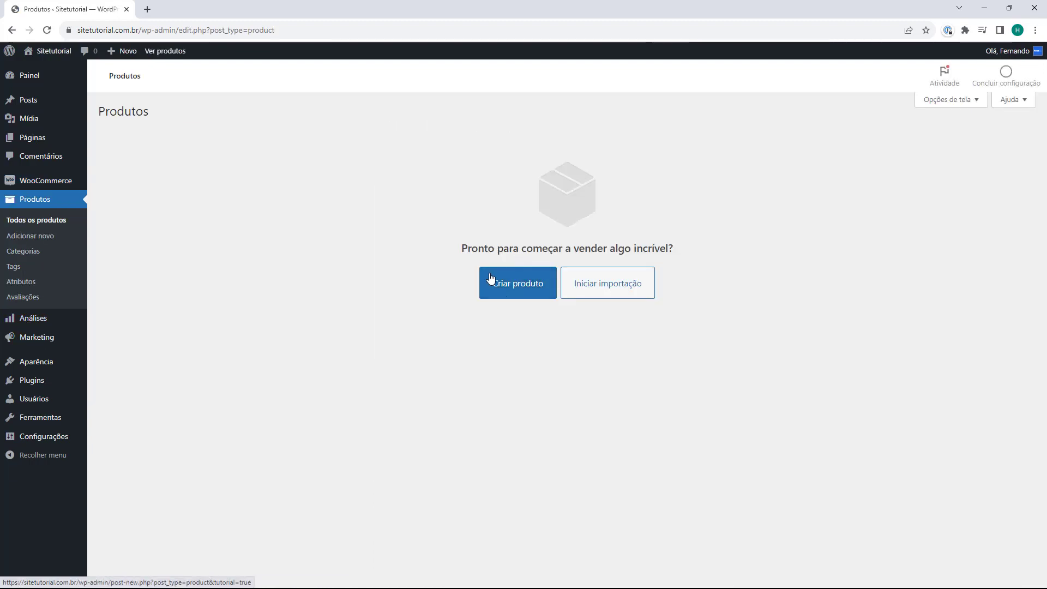
pyautogui.click(523, 289)
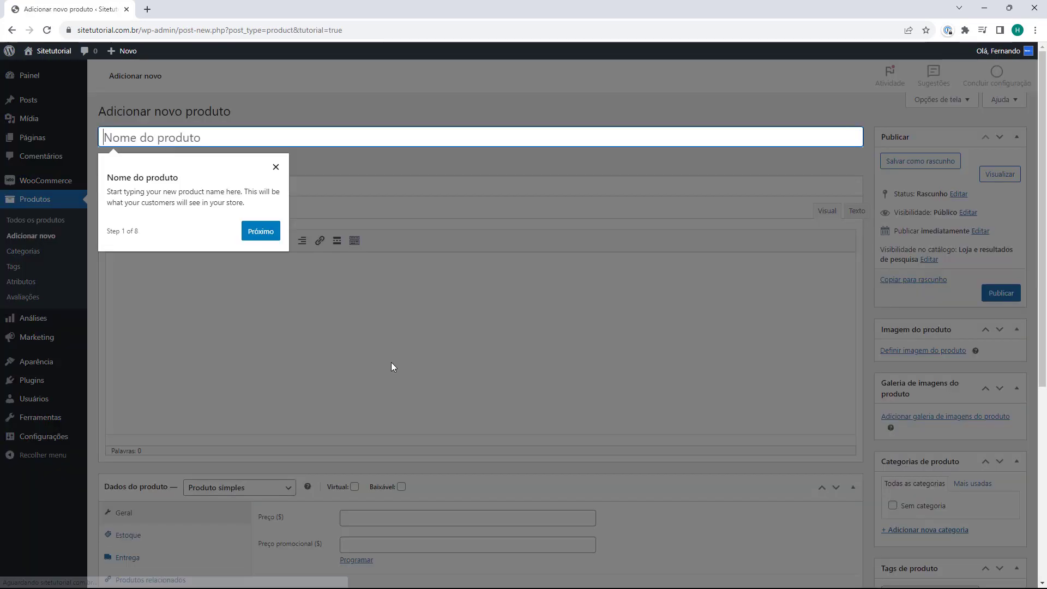
pyautogui.click(275, 167)
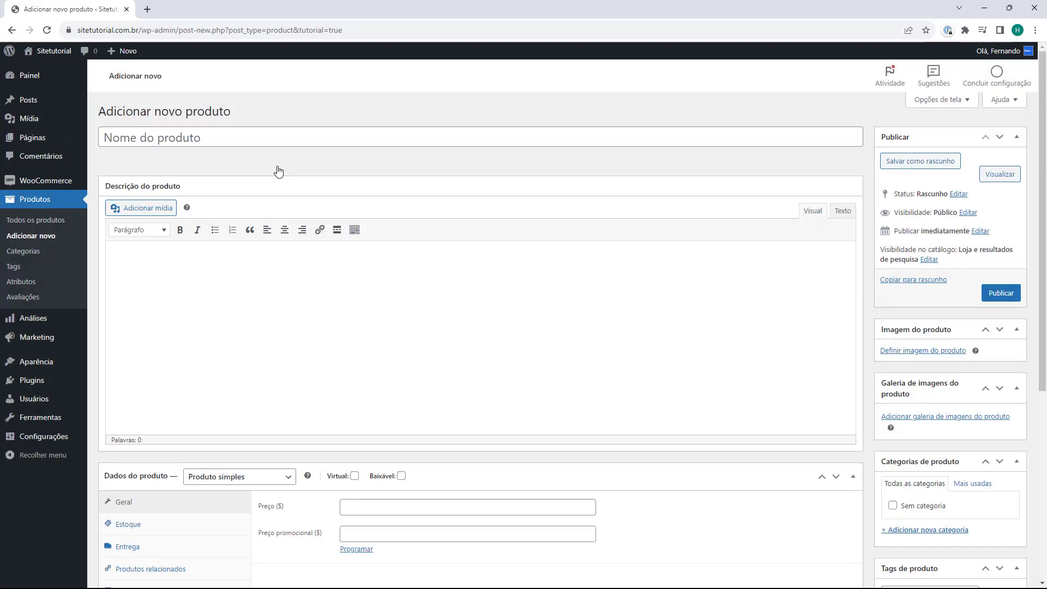
# - Examine the new product form, including the Estoque and Entrega product data and the category and image options
pyautogui.scroll(-4, 196, 257)
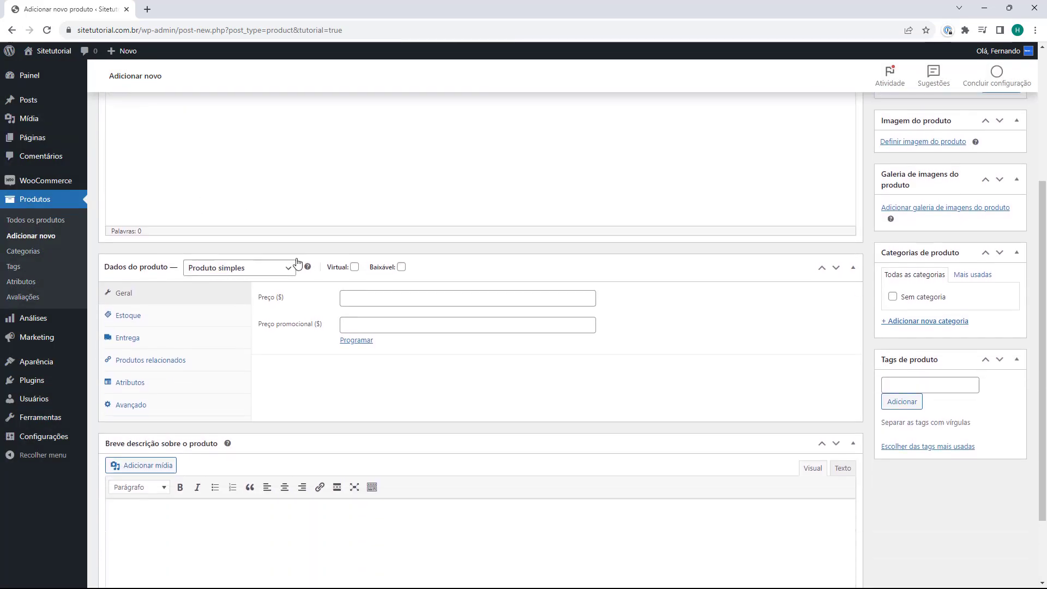
pyautogui.click(187, 313)
pyautogui.click(175, 329)
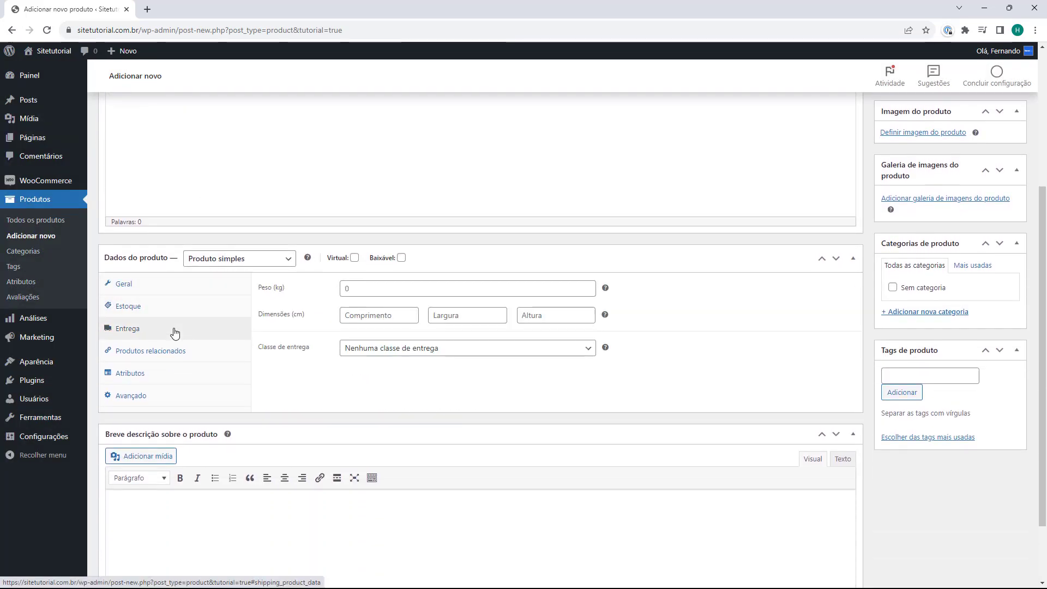
pyautogui.scroll(2, 545, 308)
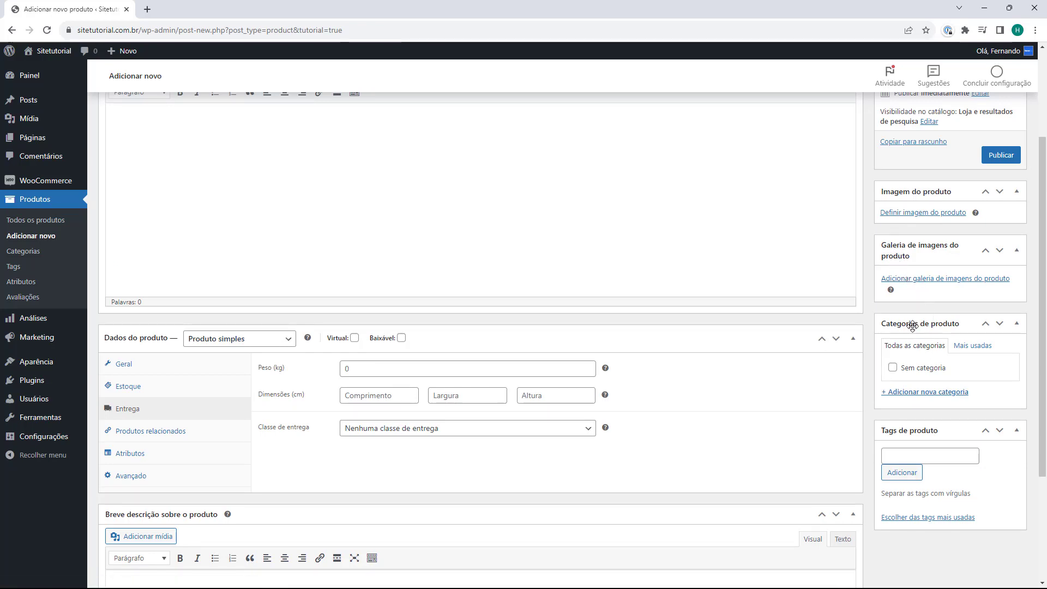
pyautogui.scroll(3, 896, 436)
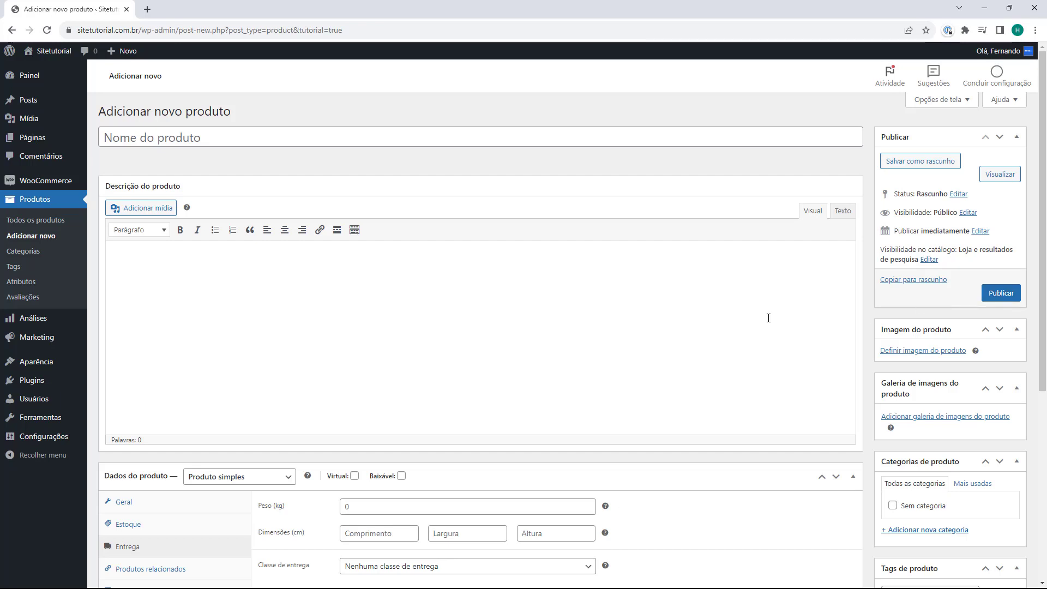
# - Open the general settings of WooCommerce
pyautogui.click(25, 181)
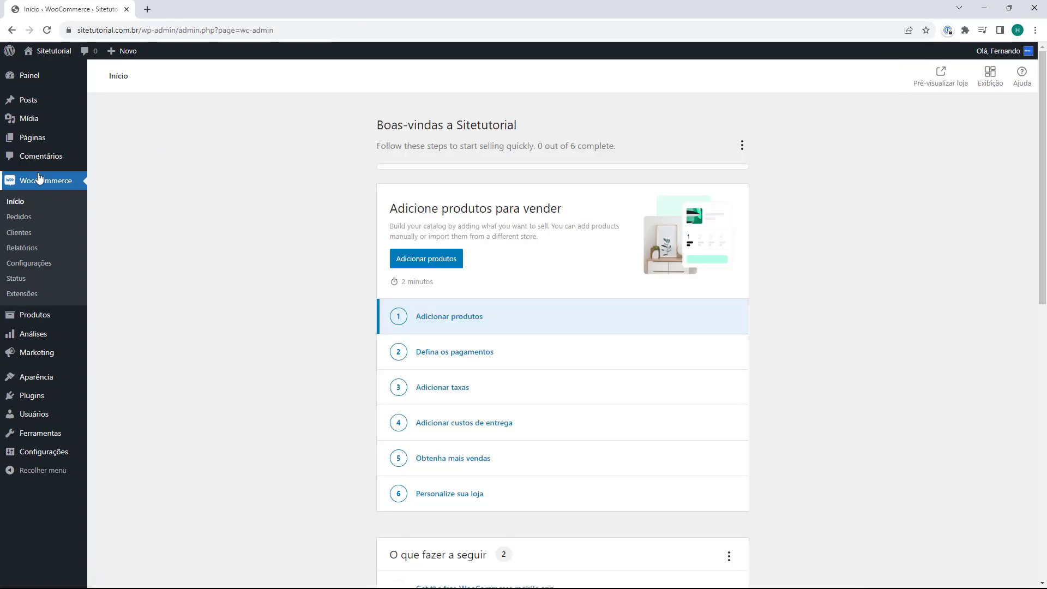
pyautogui.click(14, 269)
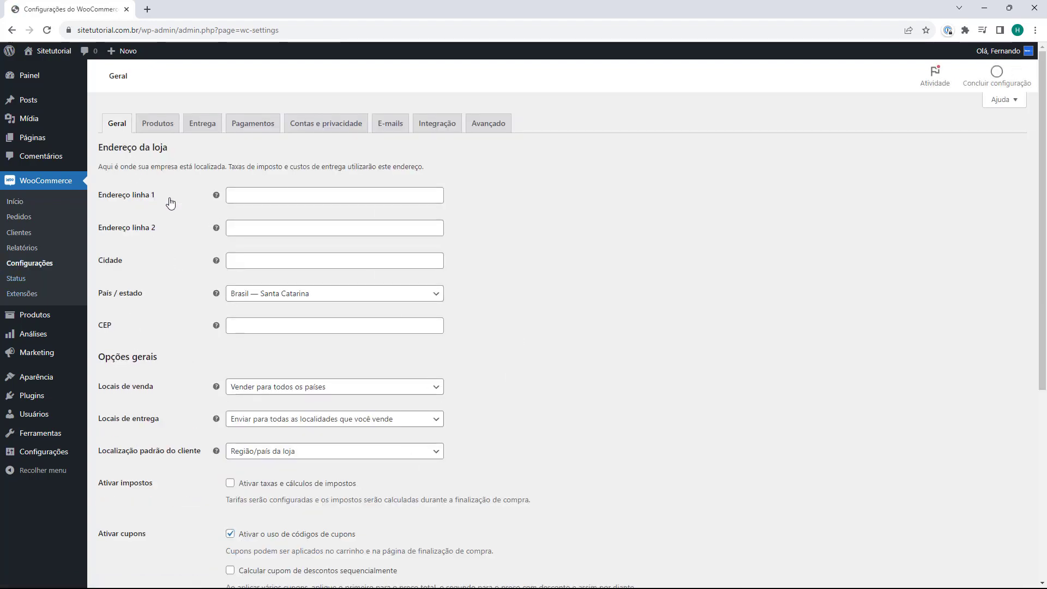
# - Look over the general store settings, from the store address and general options to the currency options
pyautogui.scroll(-2, 168, 201)
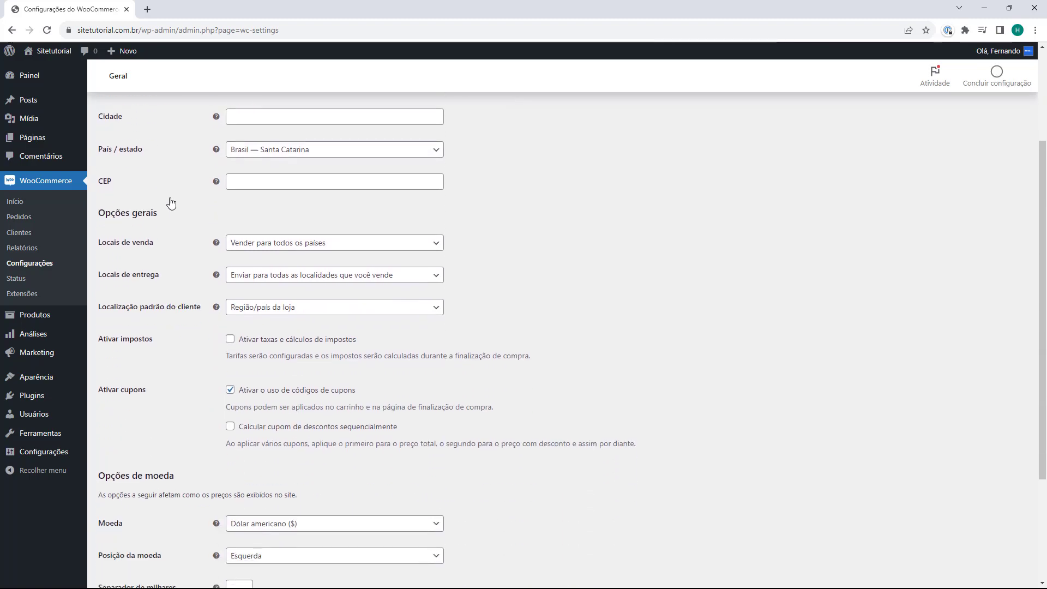
pyautogui.scroll(1, 143, 235)
pyautogui.scroll(-5, 143, 235)
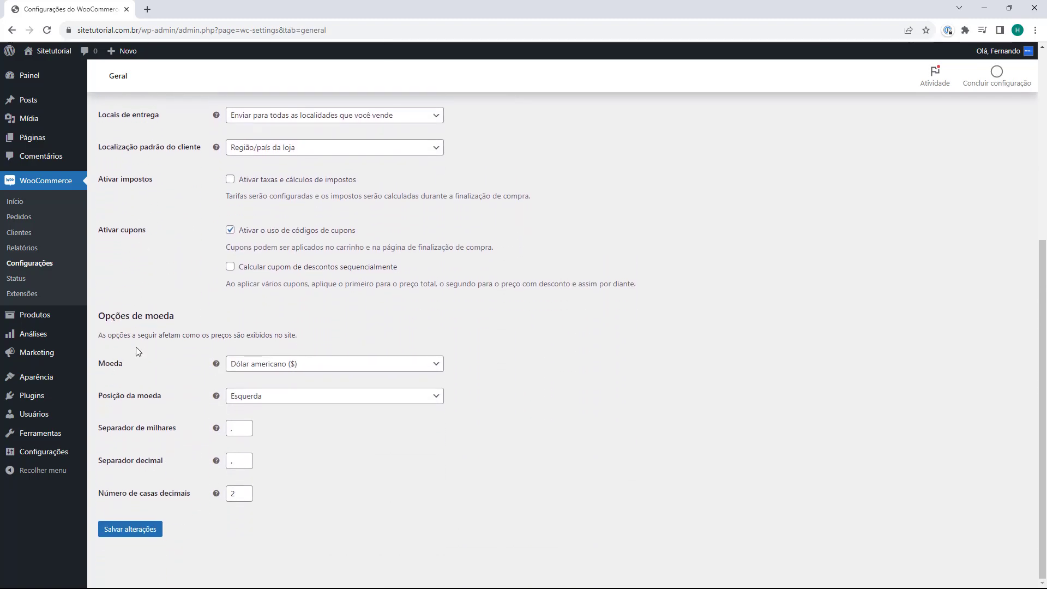
pyautogui.scroll(6, 118, 358)
# - Review the WooCommerce settings for Produtos, Entrega, Pagamentos, Contas e privacidade and E-mails in order
pyautogui.click(155, 131)
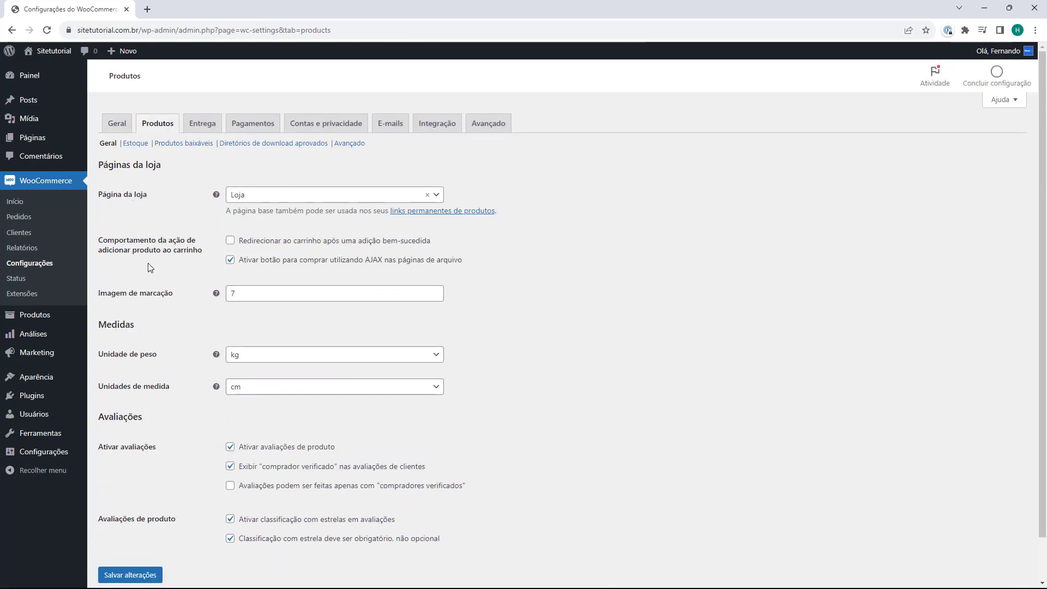
pyautogui.click(198, 129)
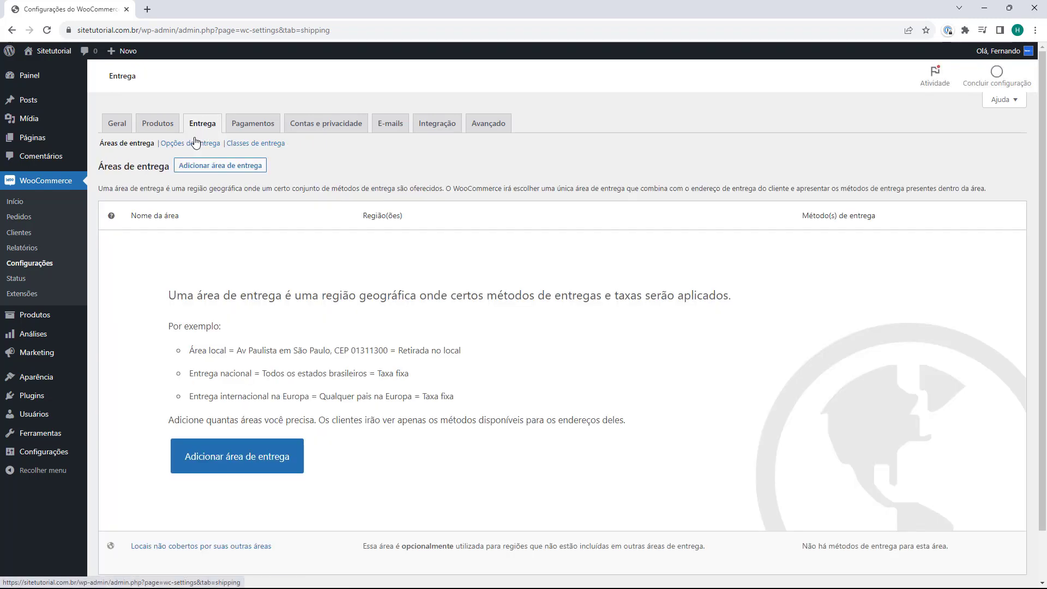
pyautogui.click(240, 129)
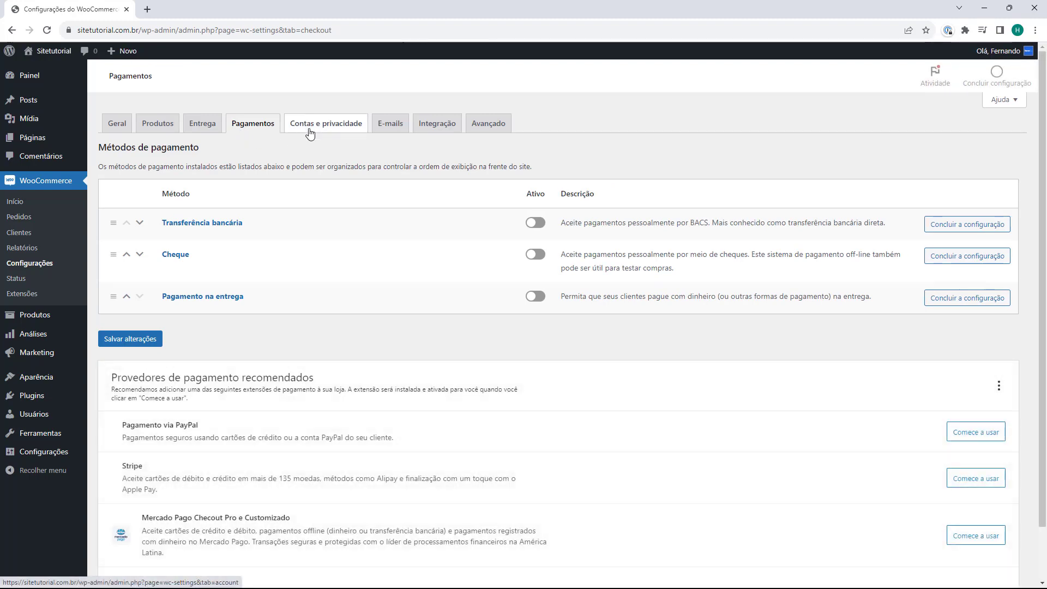
pyautogui.click(308, 131)
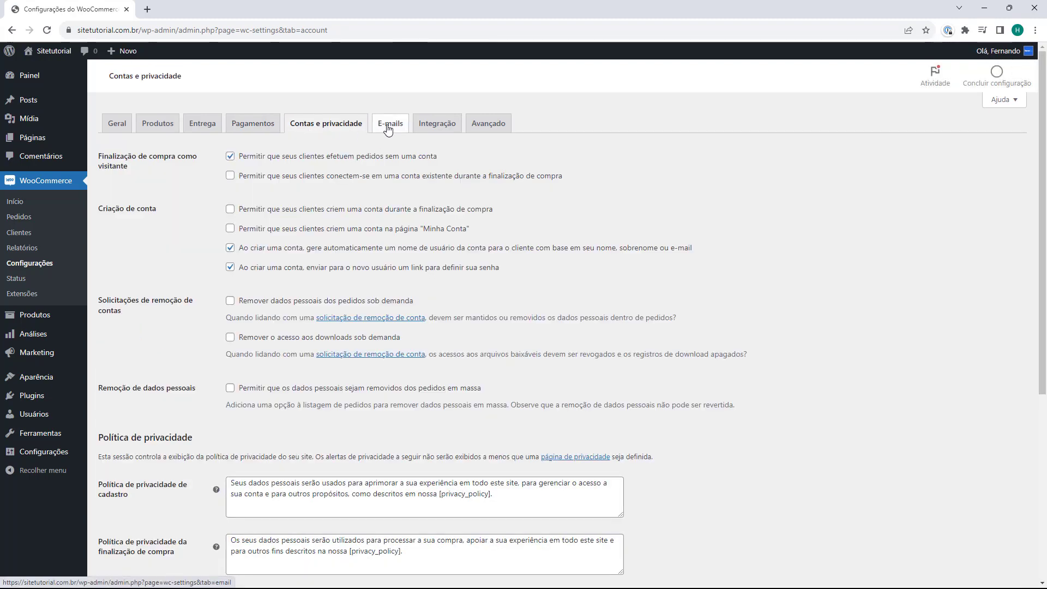
pyautogui.click(388, 128)
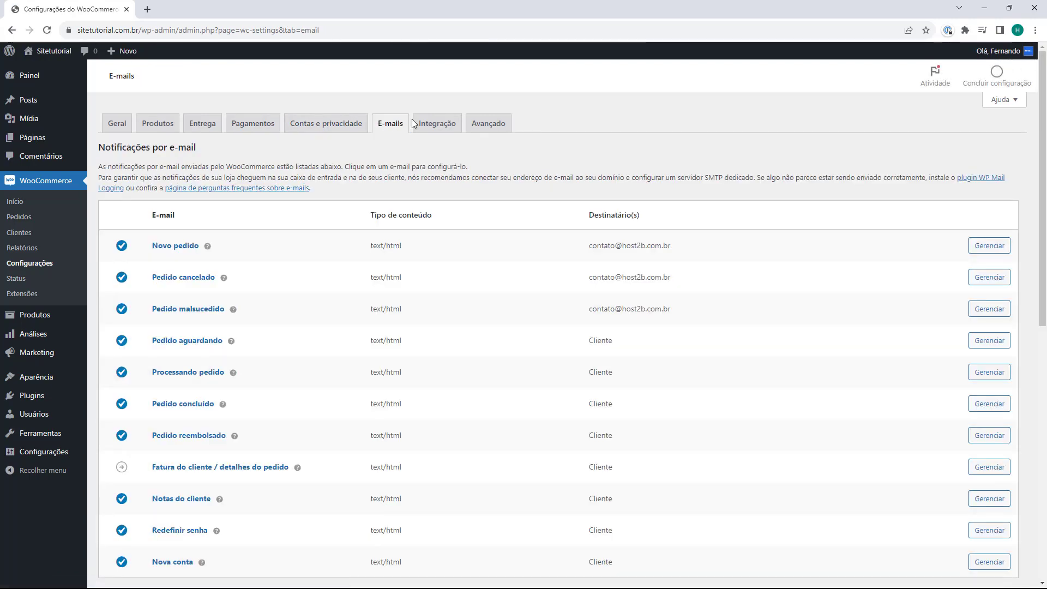
# - Examine the Integração and Avançado settings, including the page setup and account endpoints, and return to the WordPress dashboard
pyautogui.click(435, 125)
pyautogui.click(469, 125)
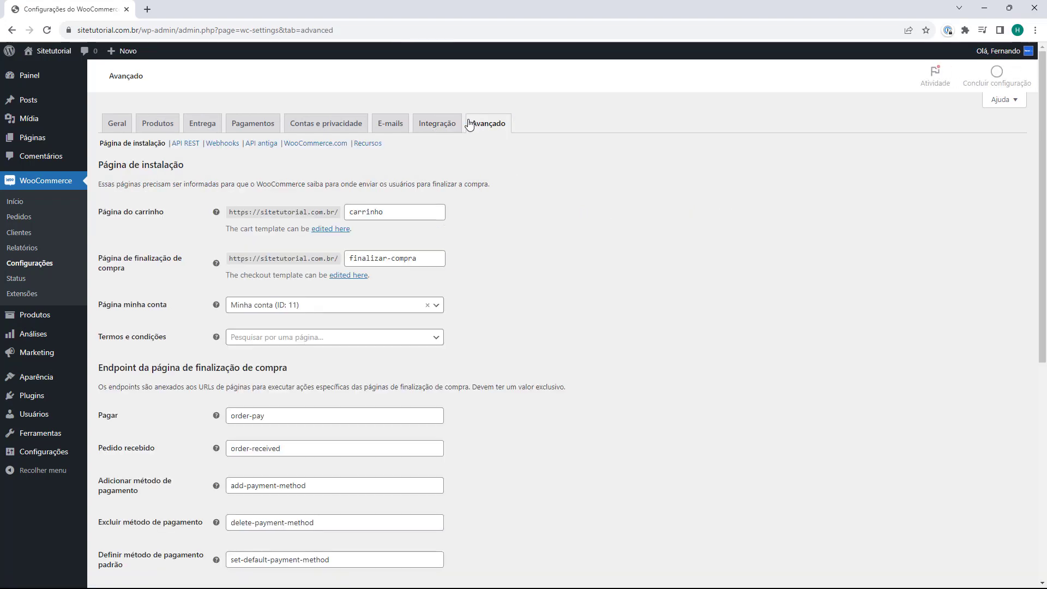
pyautogui.scroll(-7, 186, 218)
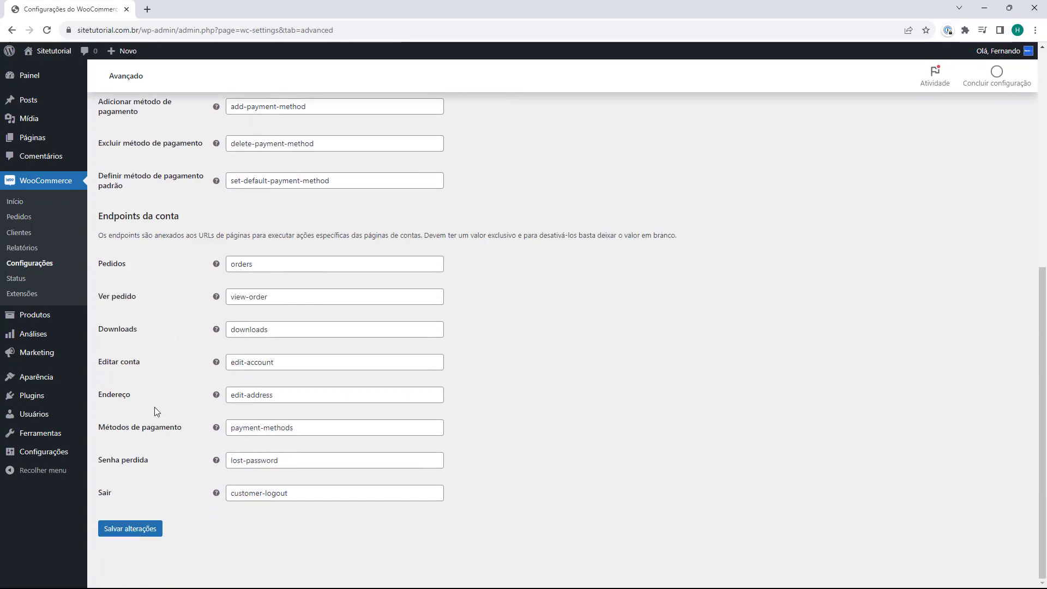
pyautogui.scroll(7, 154, 407)
pyautogui.click(31, 81)
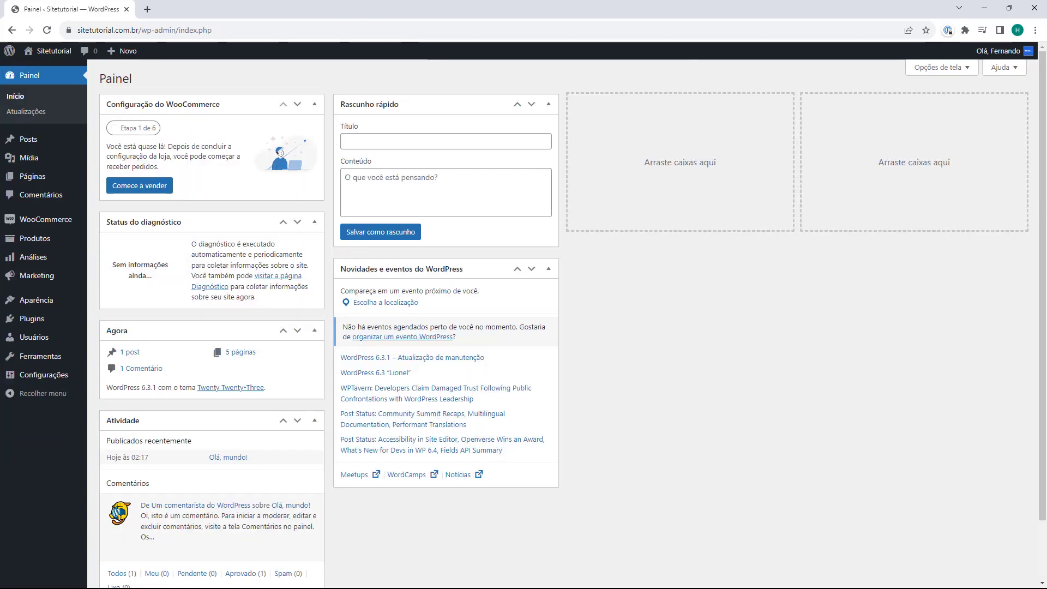